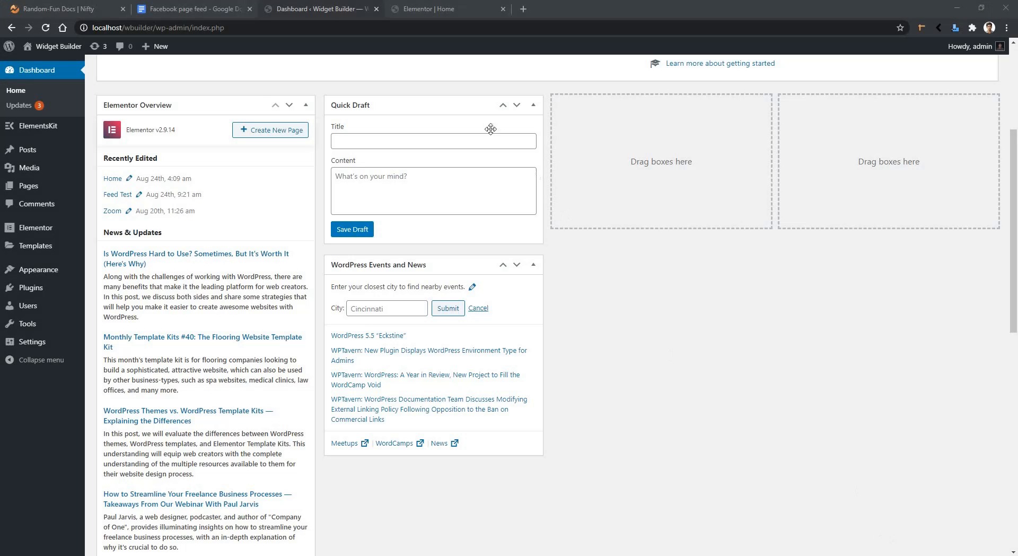
Make sure the Facebook Feed element is switched on in ElementsKit, save the changes, and open the User Data settings
{"action": "left_click", "coordinate": [53, 126]}
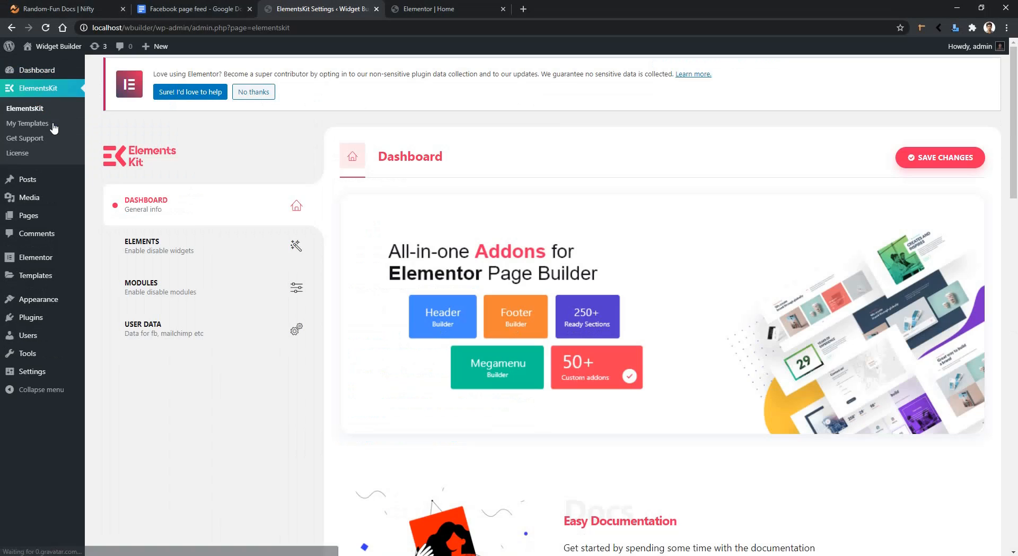
{"action": "left_click", "coordinate": [221, 250]}
{"action": "scroll", "coordinate": [450, 274], "scroll_direction": "down", "scroll_amount": 15}
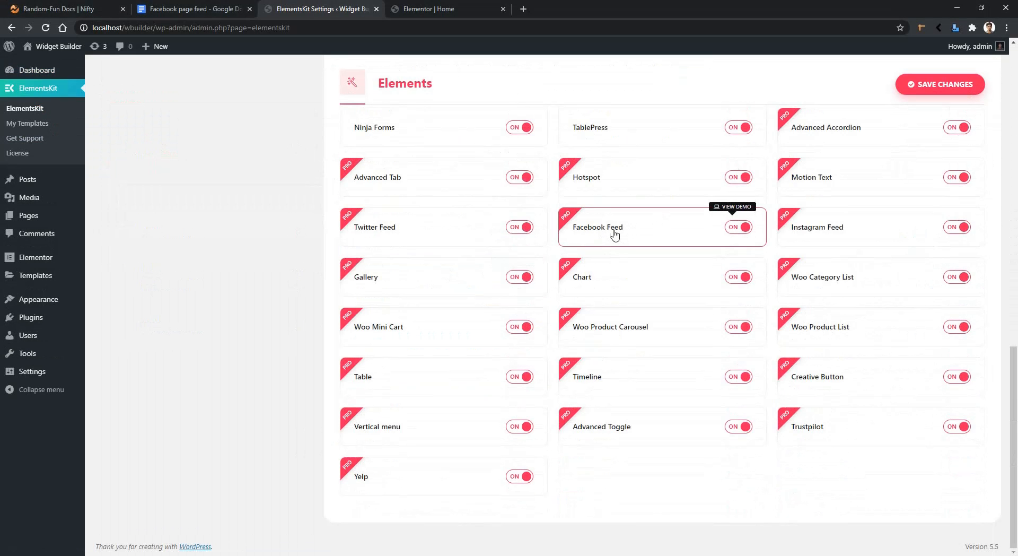
{"action": "left_click", "coordinate": [737, 228]}
{"action": "left_click", "coordinate": [736, 228]}
{"action": "left_click", "coordinate": [932, 88]}
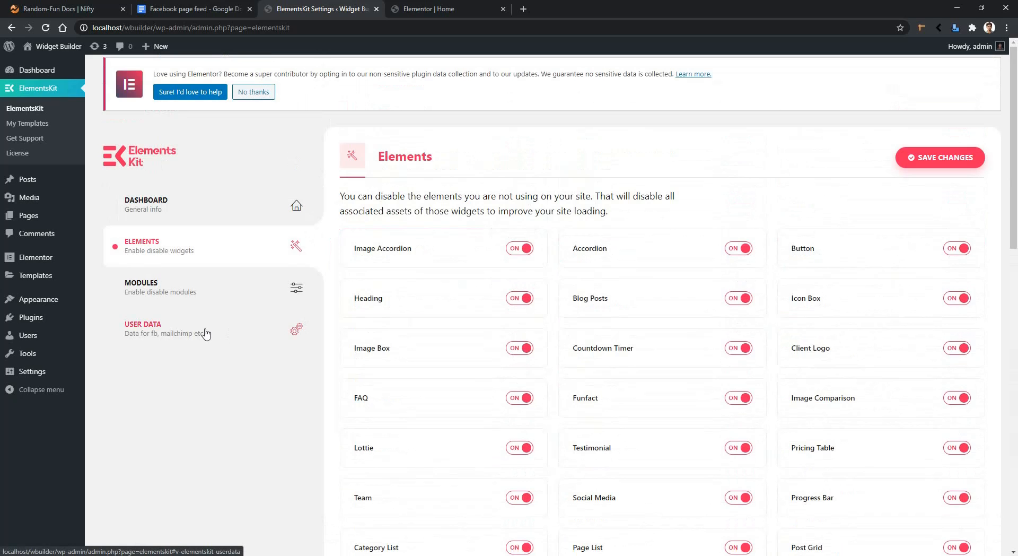
{"action": "left_click", "coordinate": [206, 333]}
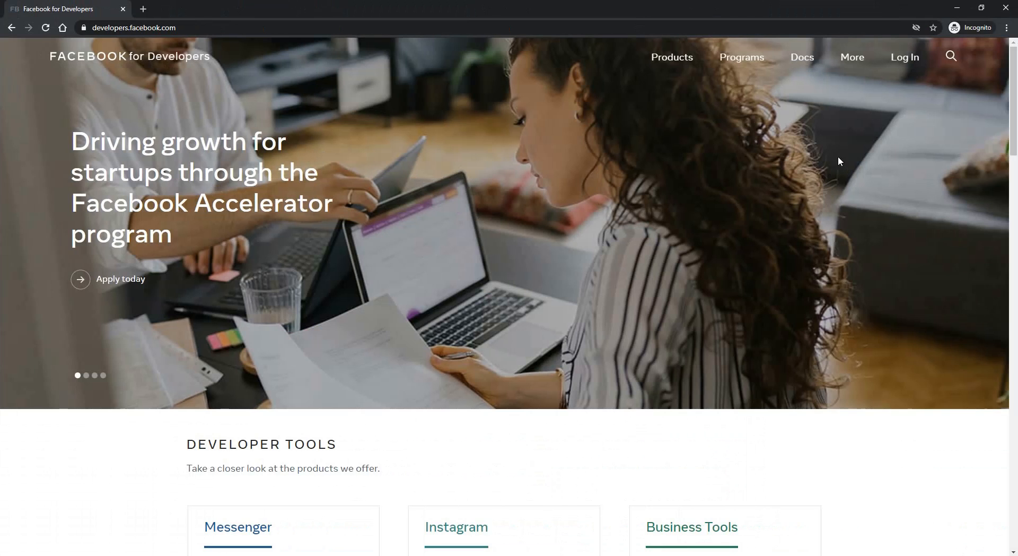
Log in to Facebook for Developers and create a For Everything Else app named Wp Test with a contact email, completing the security check
{"action": "left_click", "coordinate": [898, 63]}
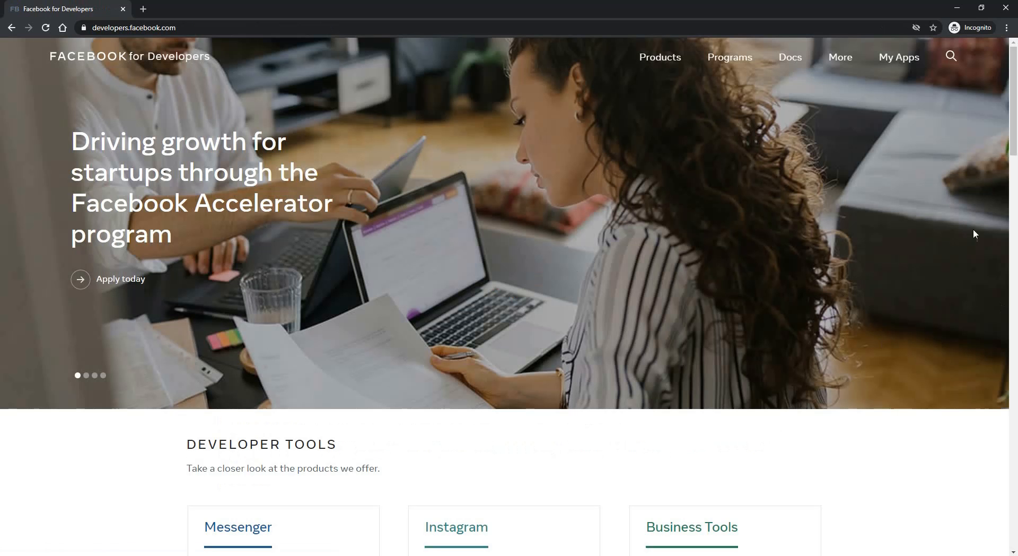
{"action": "left_click", "coordinate": [891, 65]}
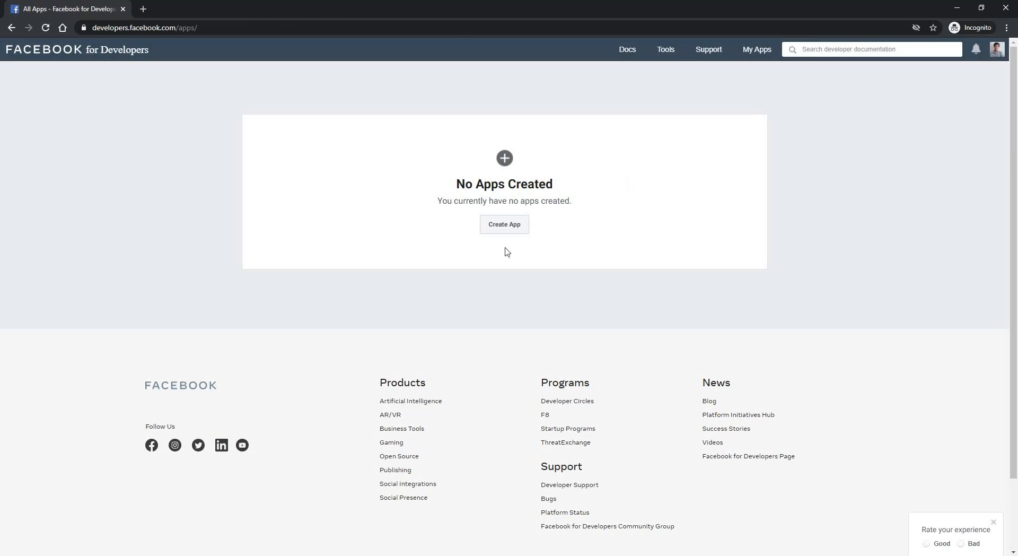
{"action": "left_click", "coordinate": [504, 227]}
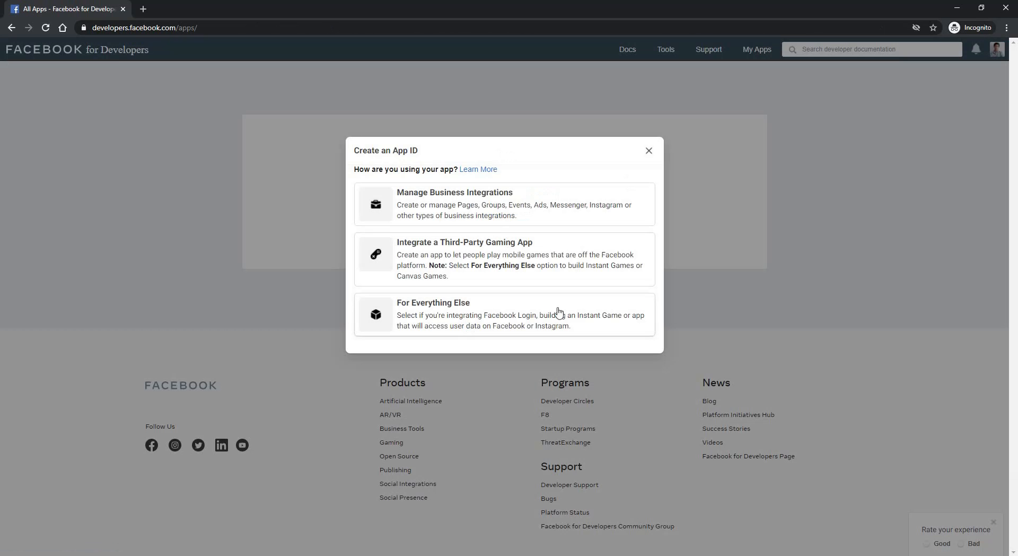
{"action": "left_click", "coordinate": [460, 321]}
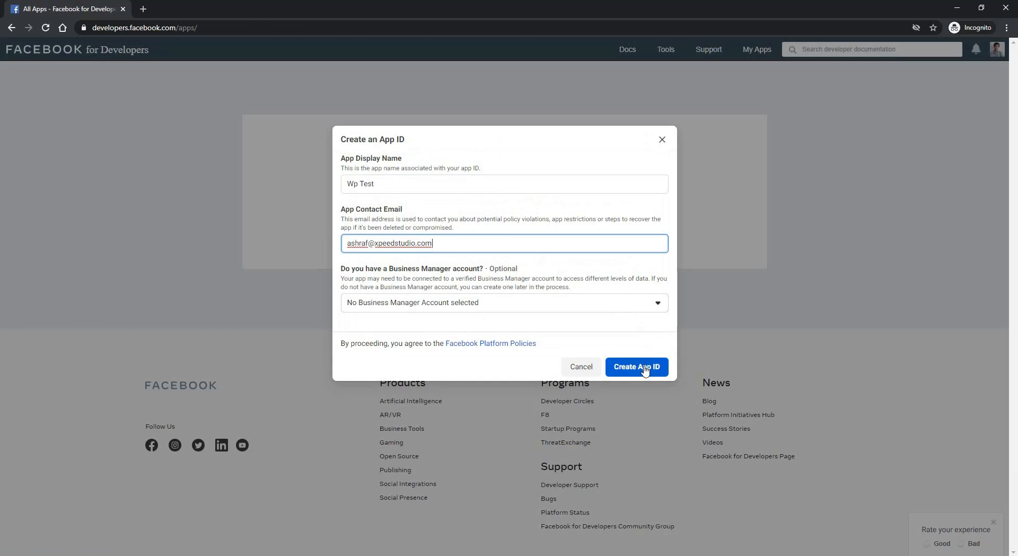
{"action": "left_click", "coordinate": [645, 369]}
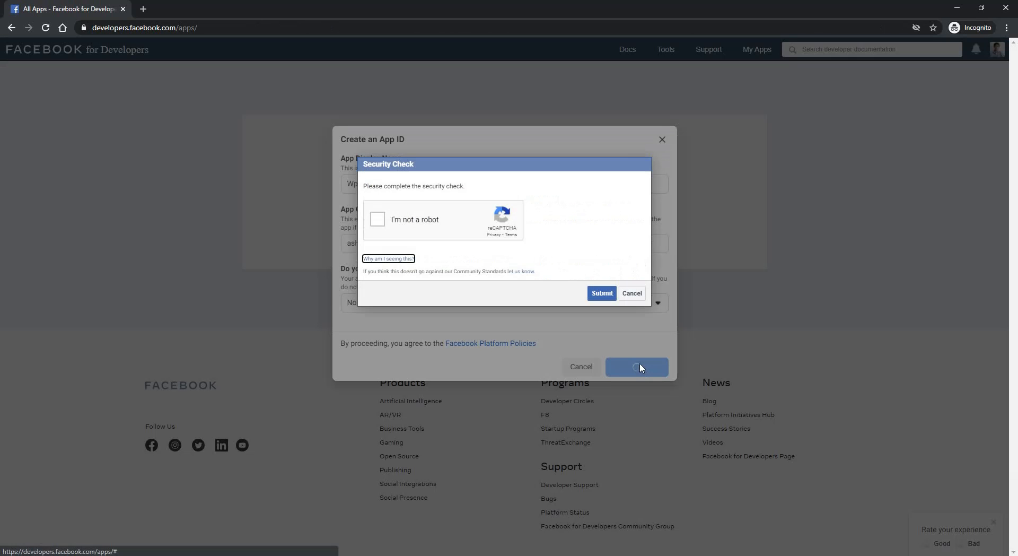
{"action": "left_click", "coordinate": [376, 223]}
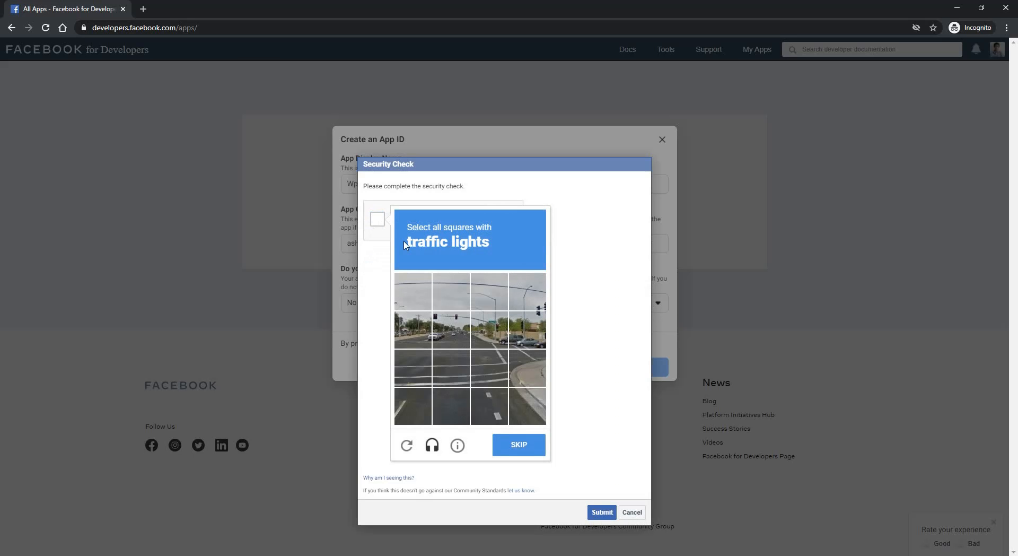
{"action": "left_click", "coordinate": [600, 296]}
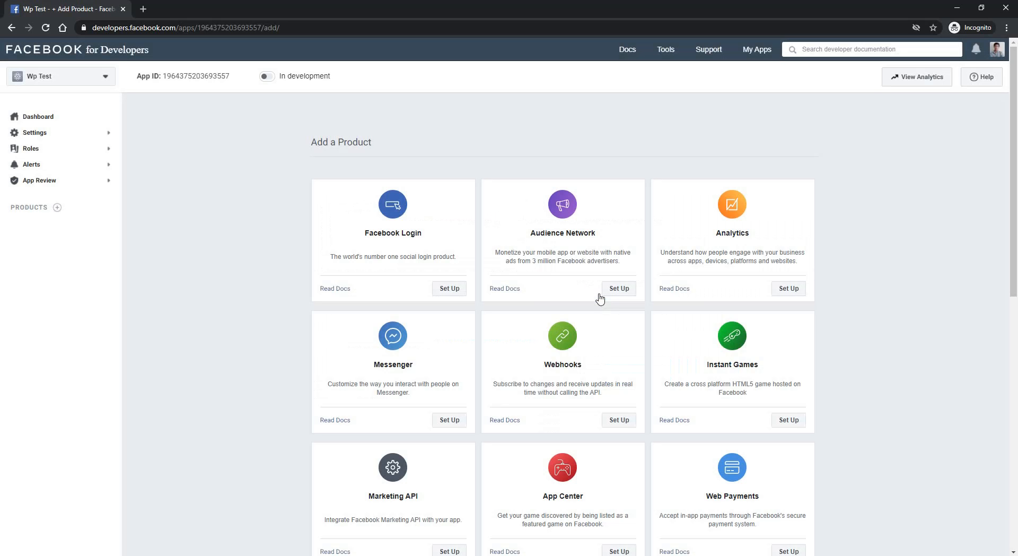
Open the Graph API Explorer and select Wp Test as the Facebook app
{"action": "mouse_move", "coordinate": [669, 54]}
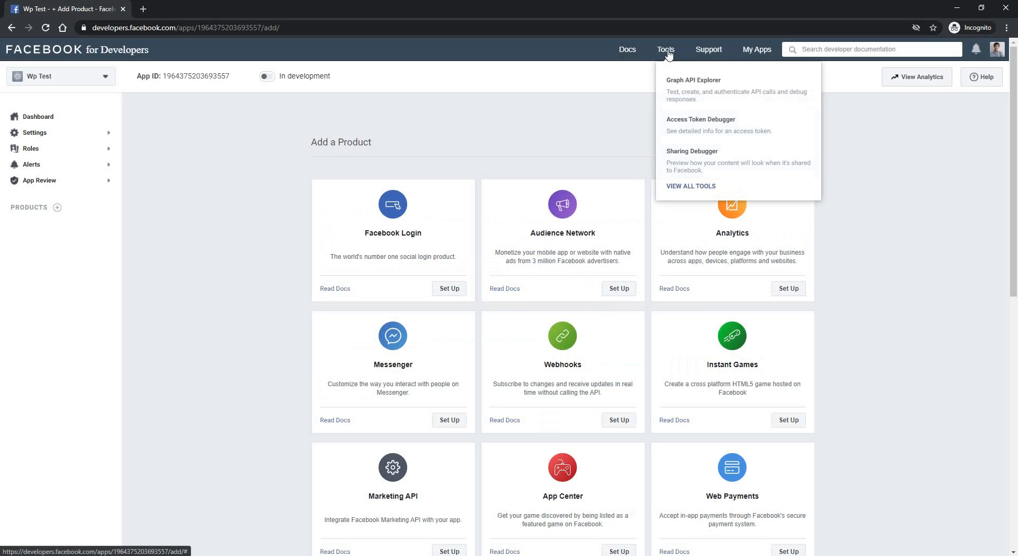
{"action": "left_click", "coordinate": [680, 81]}
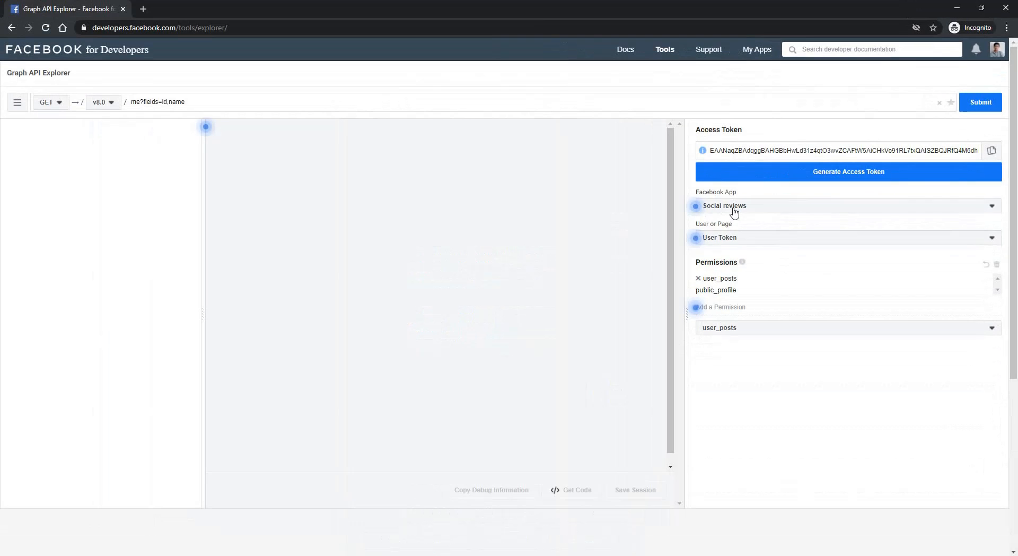
{"action": "left_click", "coordinate": [467, 265]}
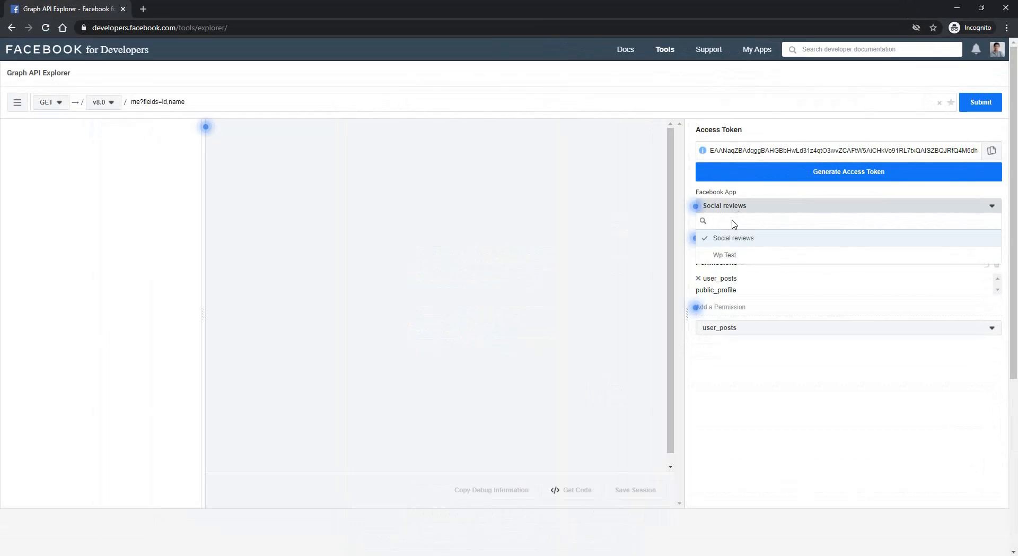
{"action": "left_click", "coordinate": [732, 256]}
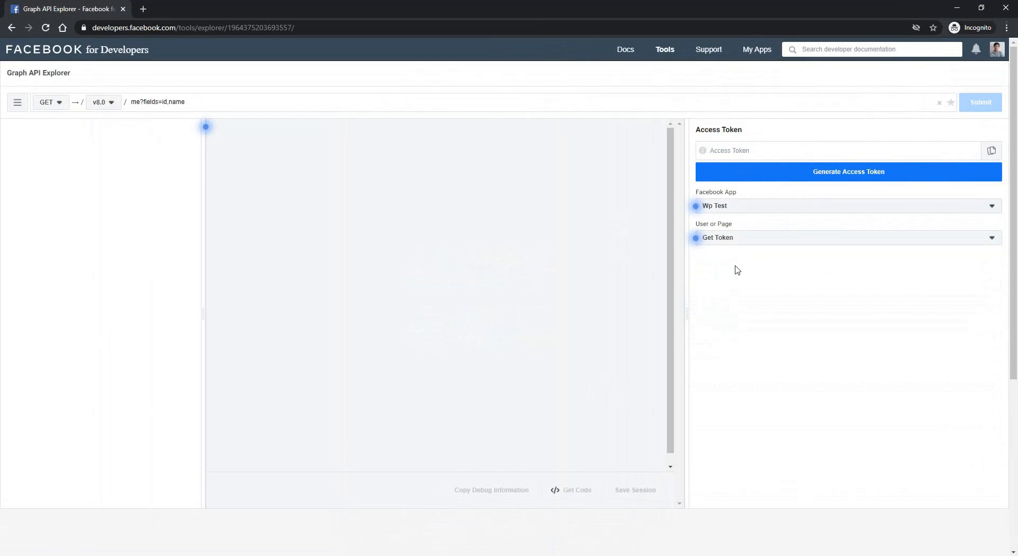
Request a page access token and authorize Wp Test to read content from the Invitation IELTS Center page
{"action": "left_click", "coordinate": [723, 238]}
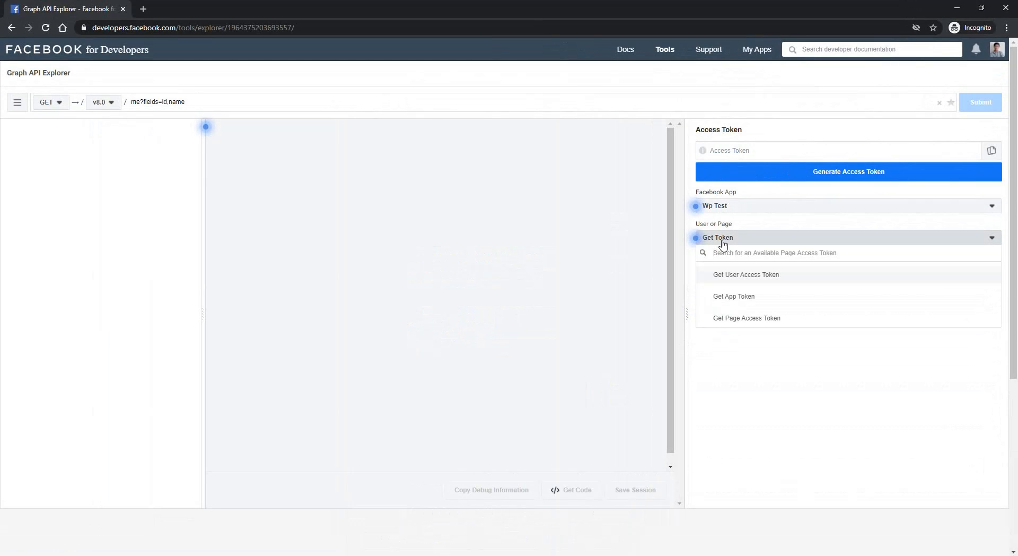
{"action": "left_click", "coordinate": [741, 319]}
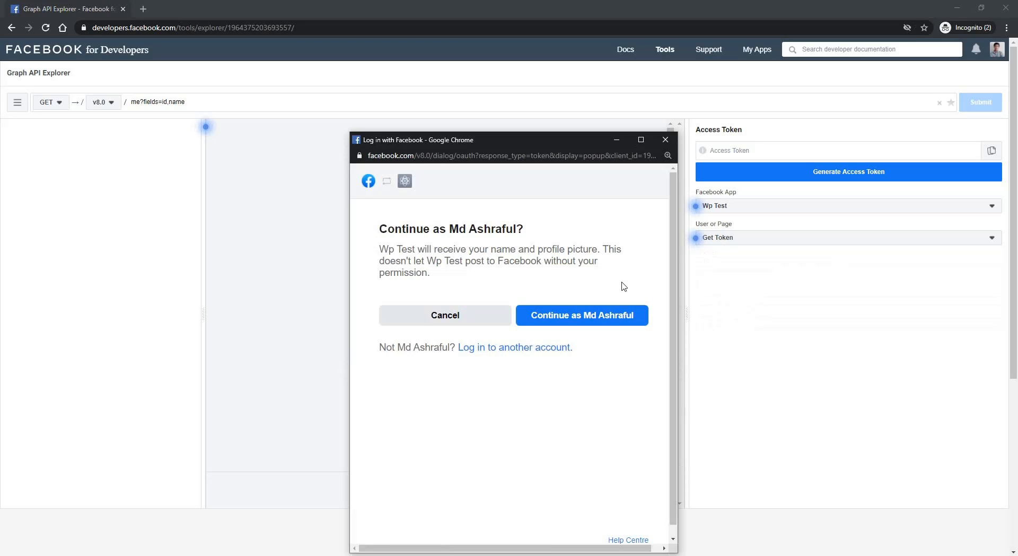
{"action": "left_click", "coordinate": [600, 318]}
{"action": "left_click", "coordinate": [626, 363]}
{"action": "left_click", "coordinate": [615, 514]}
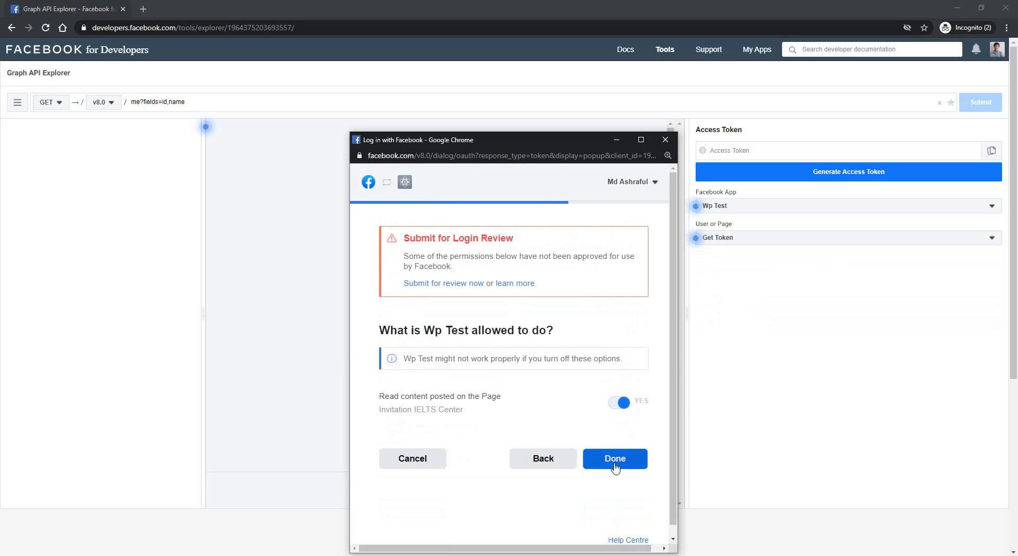
{"action": "left_click", "coordinate": [615, 459]}
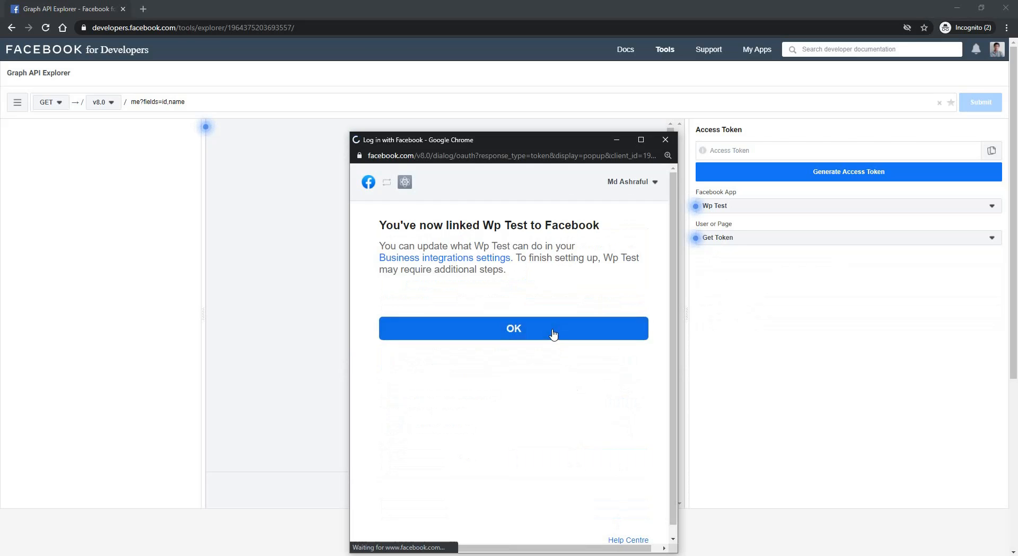
{"action": "left_click", "coordinate": [553, 333]}
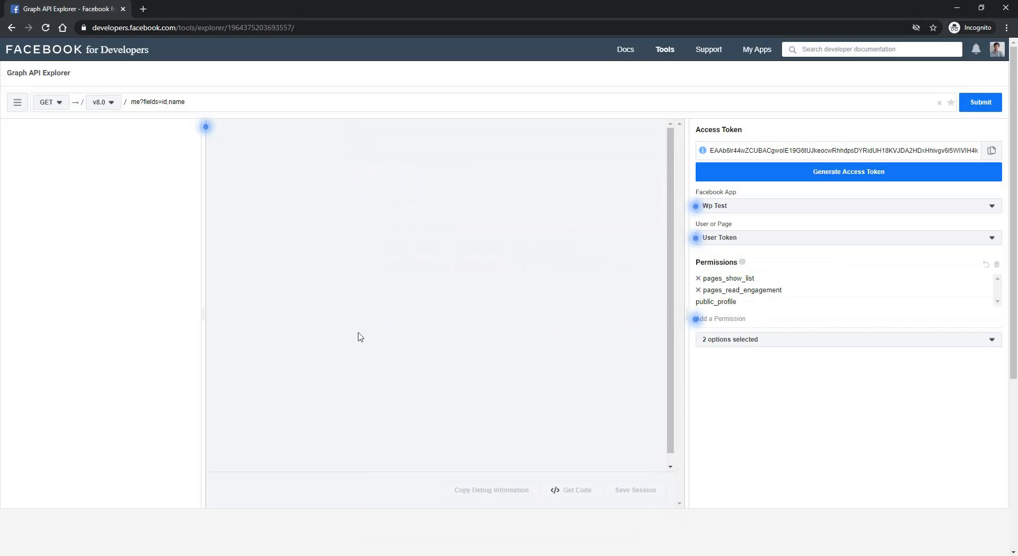
Add the pages_manage_engagement and pages_read_user_content permissions to the token request
{"action": "left_click", "coordinate": [750, 318]}
{"action": "type", "text": "pages_"}
{"action": "left_click", "coordinate": [758, 401]}
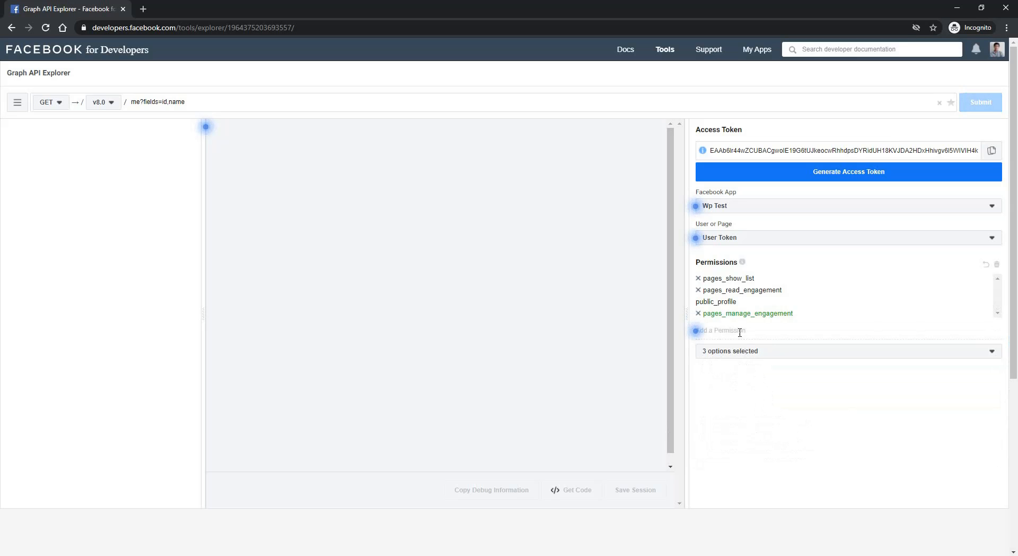
{"action": "type", "text": "Pages_re"}
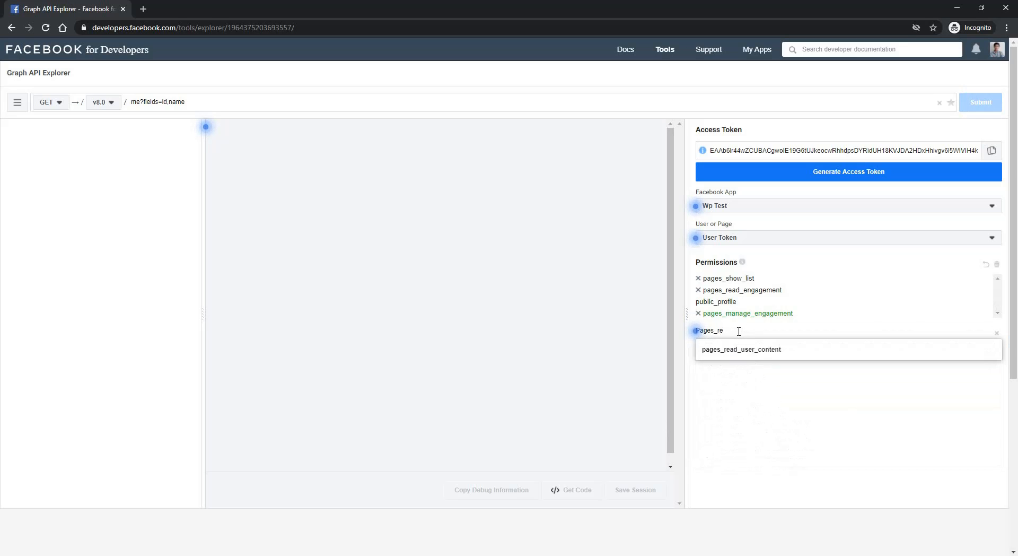
{"action": "left_click", "coordinate": [750, 356]}
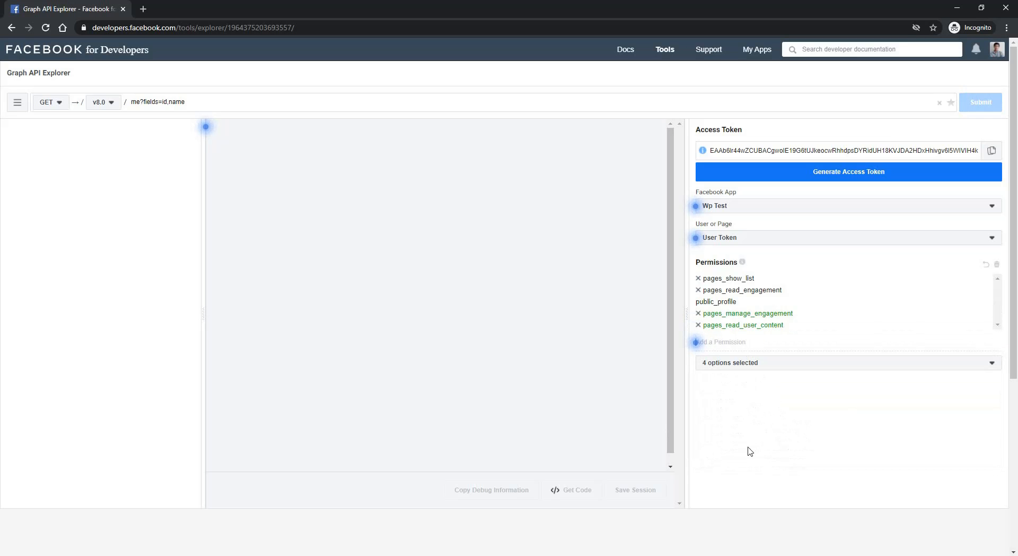
Generate a new access token with the added permissions, approving Wp Test's access to the Invitation IELTS Center page
{"action": "left_click", "coordinate": [860, 176]}
{"action": "left_click", "coordinate": [596, 321]}
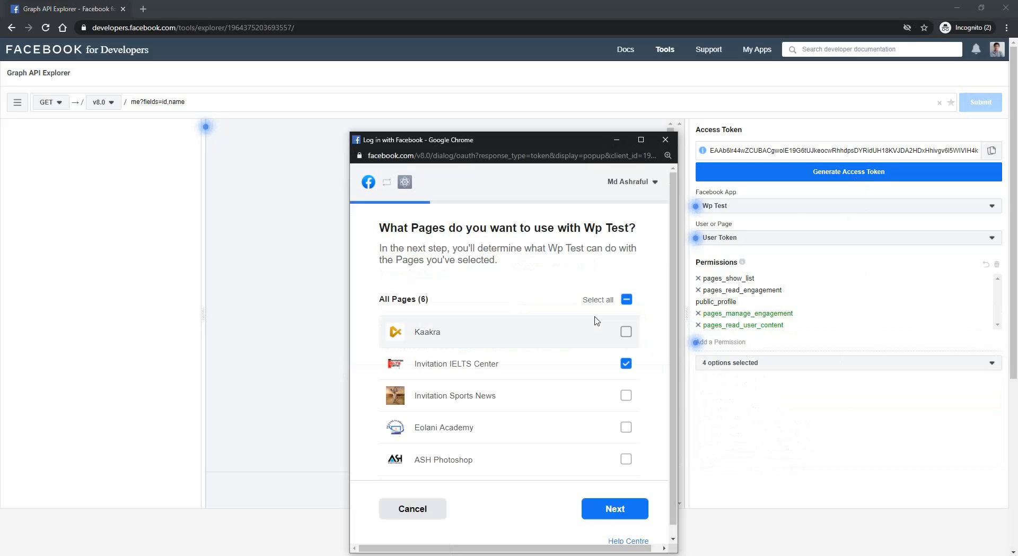
{"action": "left_click", "coordinate": [605, 509]}
{"action": "left_click", "coordinate": [607, 510]}
{"action": "left_click", "coordinate": [545, 332]}
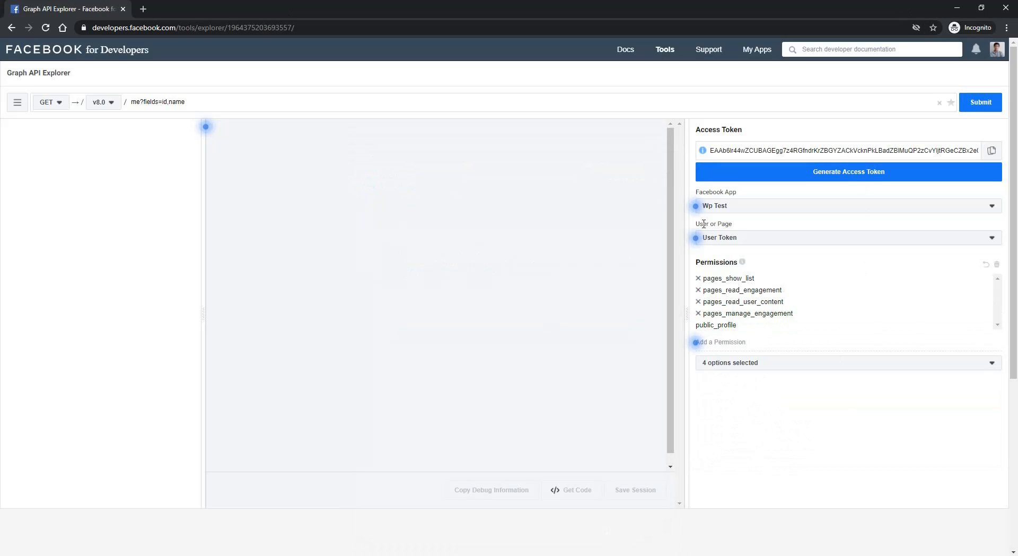
Select the Invitation IELTS Center page token and copy it into the Page Access Token field of ElementsKit's Facebook Page Feed settings
{"action": "left_click", "coordinate": [721, 238]}
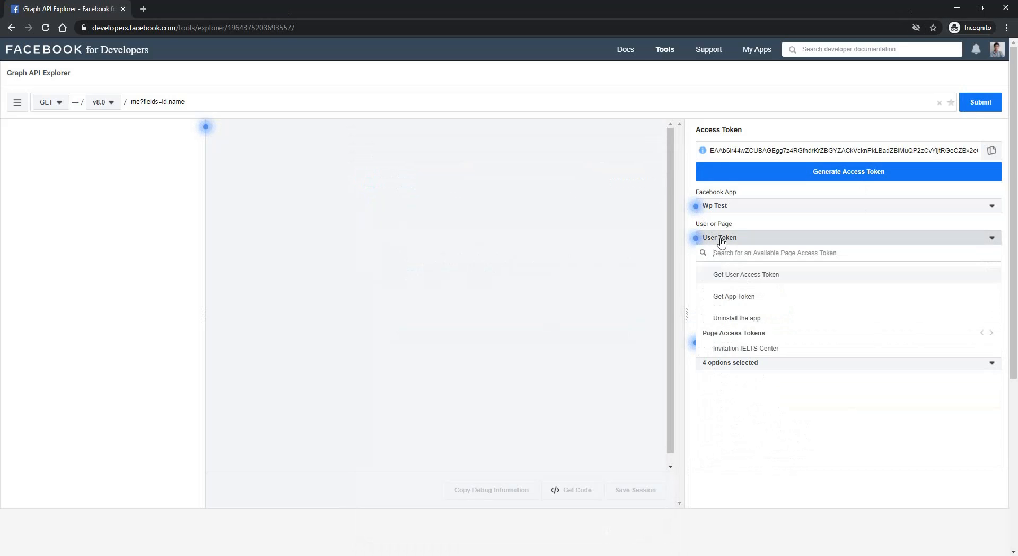
{"action": "left_click", "coordinate": [742, 348]}
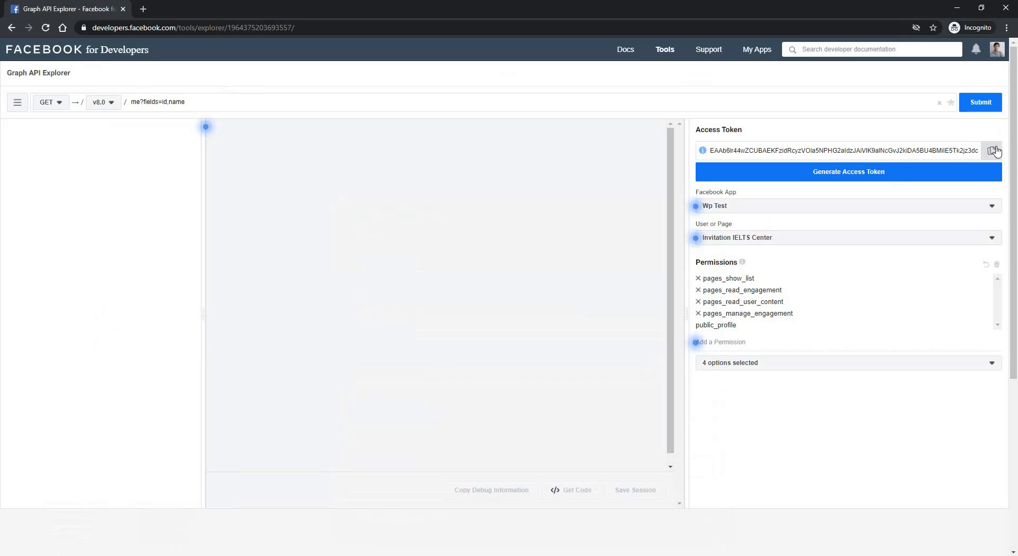
{"action": "left_click", "coordinate": [21, 520]}
{"action": "key", "text": "ctrl+v"}
{"action": "left_click", "coordinate": [174, 523]}
Submit the me?fields=id,name query in the Graph API Explorer and copy the returned page ID
{"action": "left_click", "coordinate": [980, 105]}
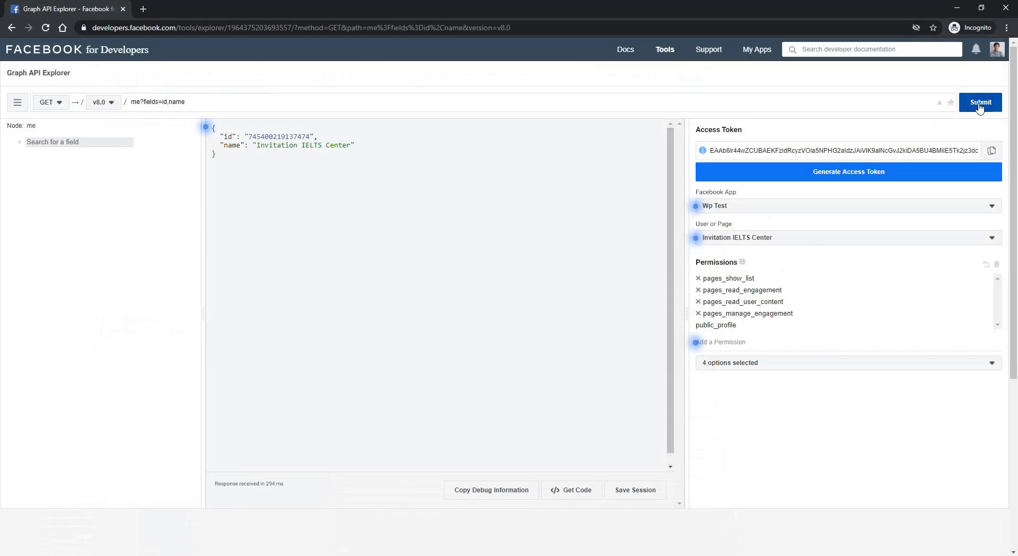
{"action": "double_click", "coordinate": [279, 137]}
{"action": "key", "text": "ctrl+c"}
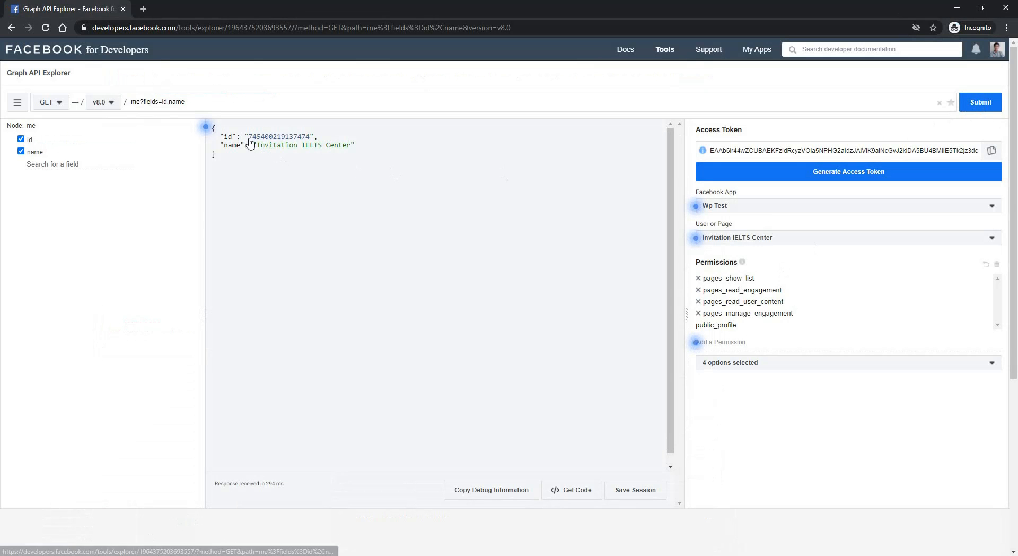
Paste the copied page ID into ElementsKit's Facebook Page ID field and save the changes
{"action": "left_click", "coordinate": [90, 509]}
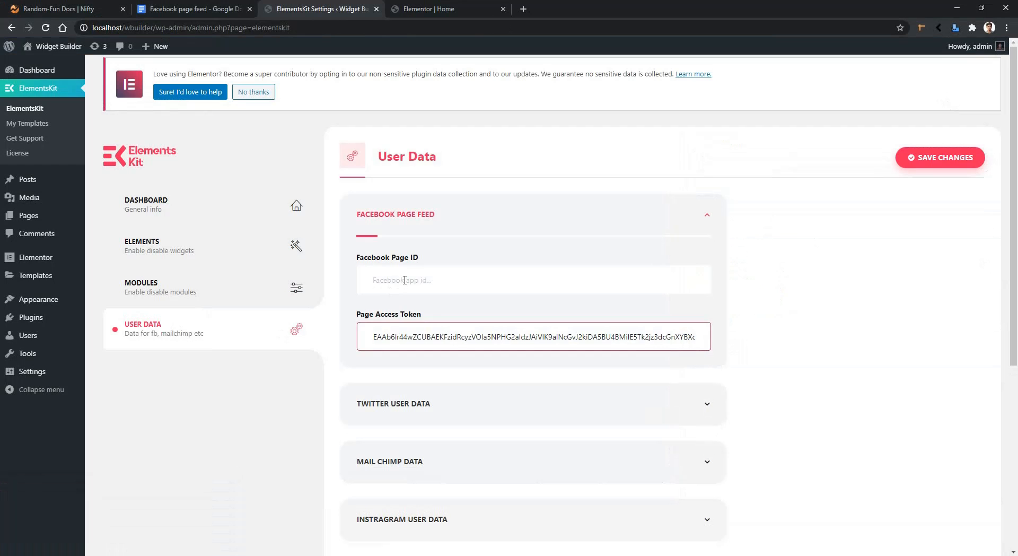
{"action": "left_click", "coordinate": [405, 280]}
{"action": "key", "text": "ctrl+v"}
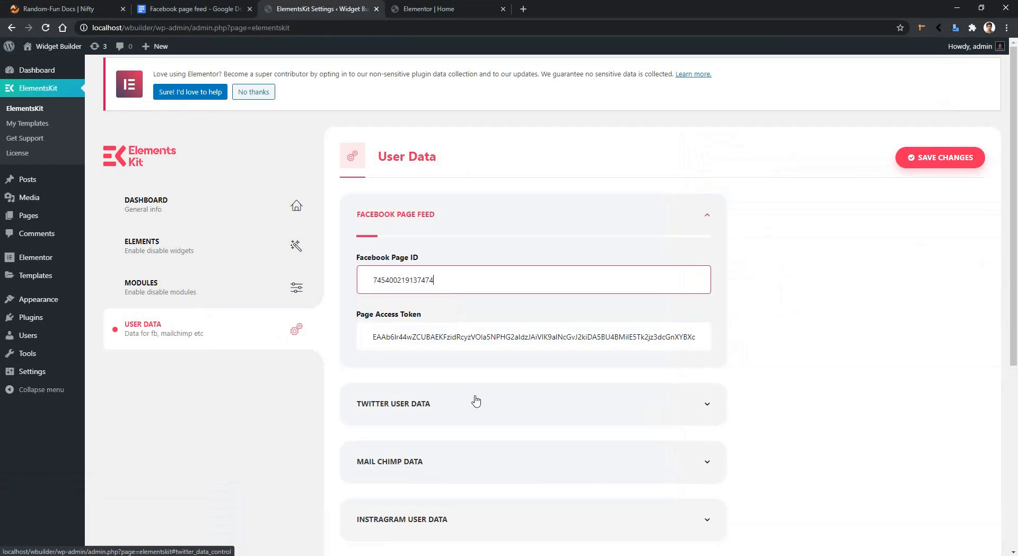
{"action": "left_click", "coordinate": [938, 165]}
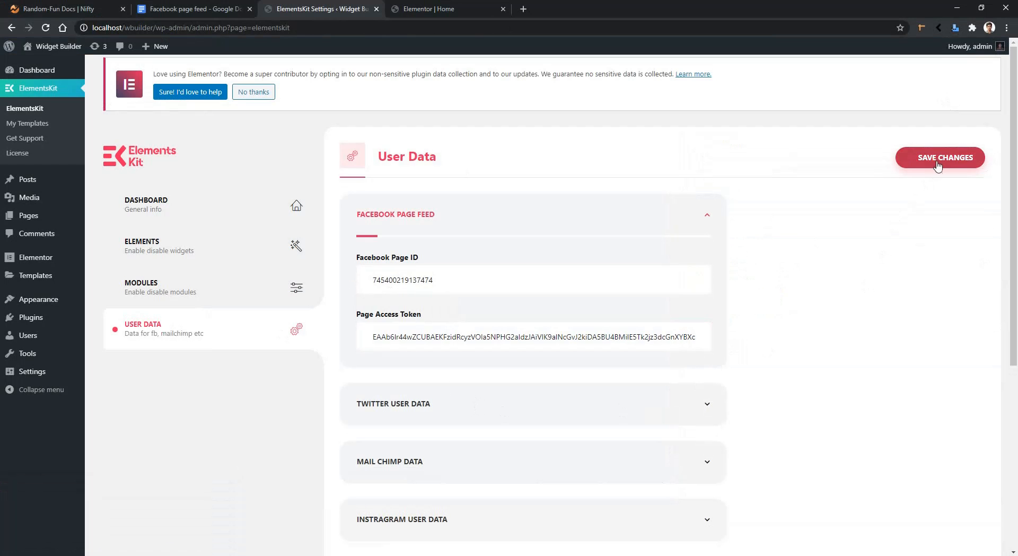
Switch to the Home page in Elementor, search the widgets for "face", and place the Facebook Feed widget in the empty section
{"action": "left_click", "coordinate": [417, 6]}
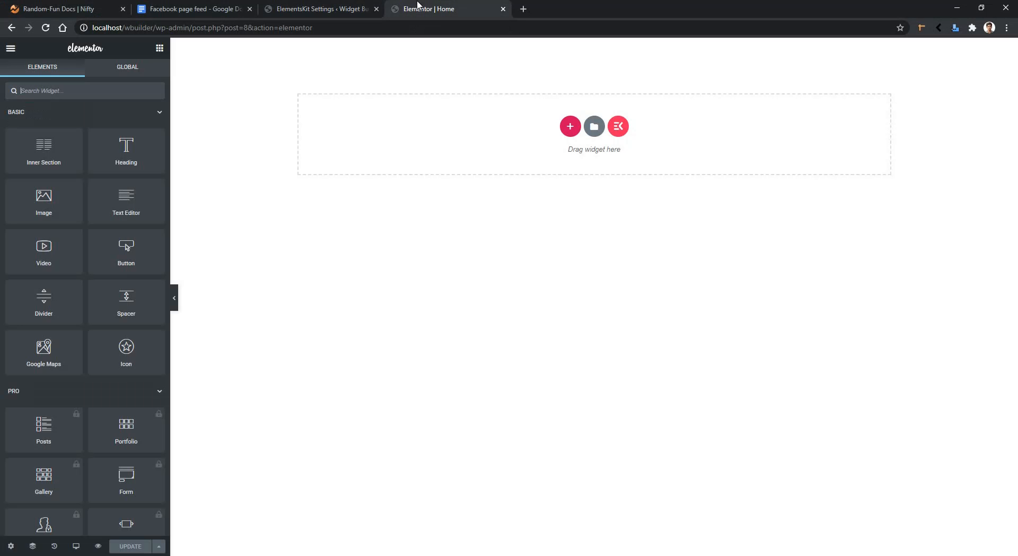
{"action": "left_click", "coordinate": [42, 90]}
{"action": "type", "text": "face"}
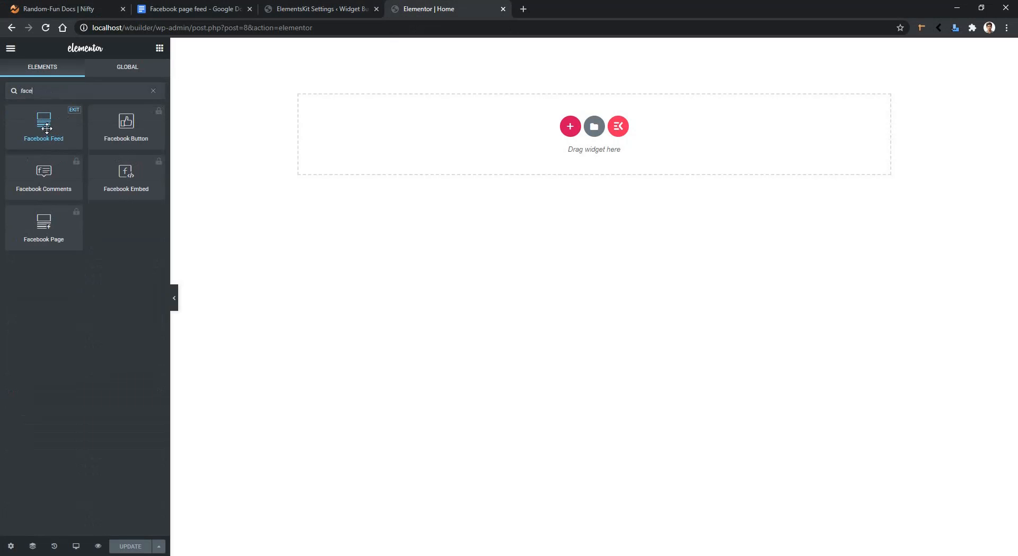
{"action": "left_click_drag", "start_coordinate": [47, 126], "coordinate": [479, 129]}
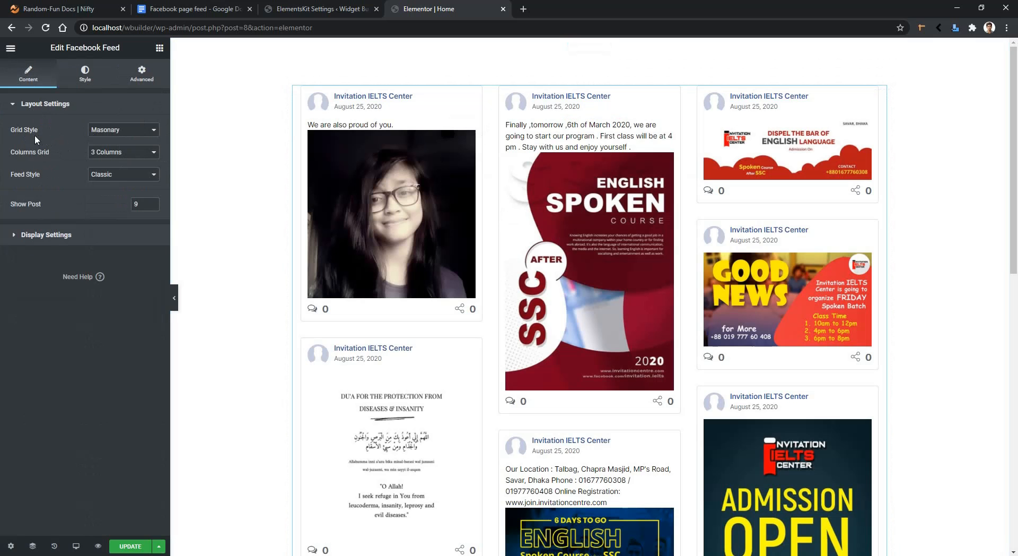
Try the List and Grid styles on the Facebook feed, and return the grid style to Masonary
{"action": "left_click", "coordinate": [108, 132]}
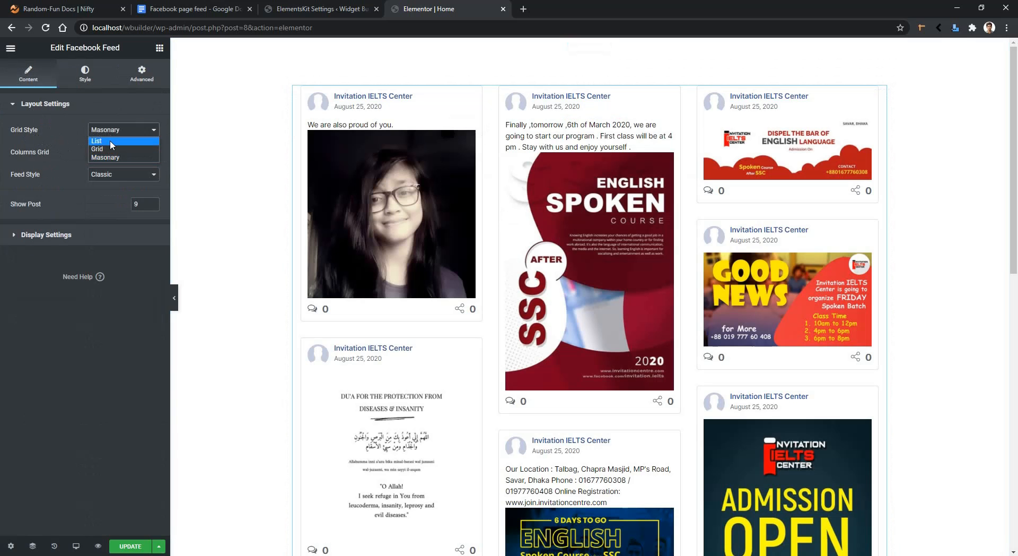
{"action": "left_click", "coordinate": [112, 142]}
{"action": "left_click", "coordinate": [112, 130]}
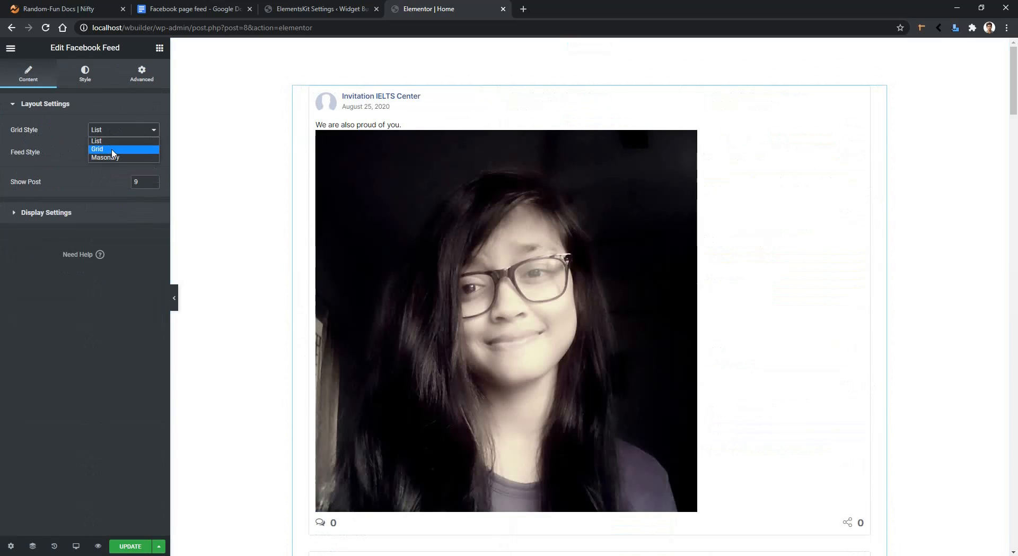
{"action": "left_click", "coordinate": [112, 149]}
{"action": "left_click", "coordinate": [110, 132]}
{"action": "left_click", "coordinate": [112, 157]}
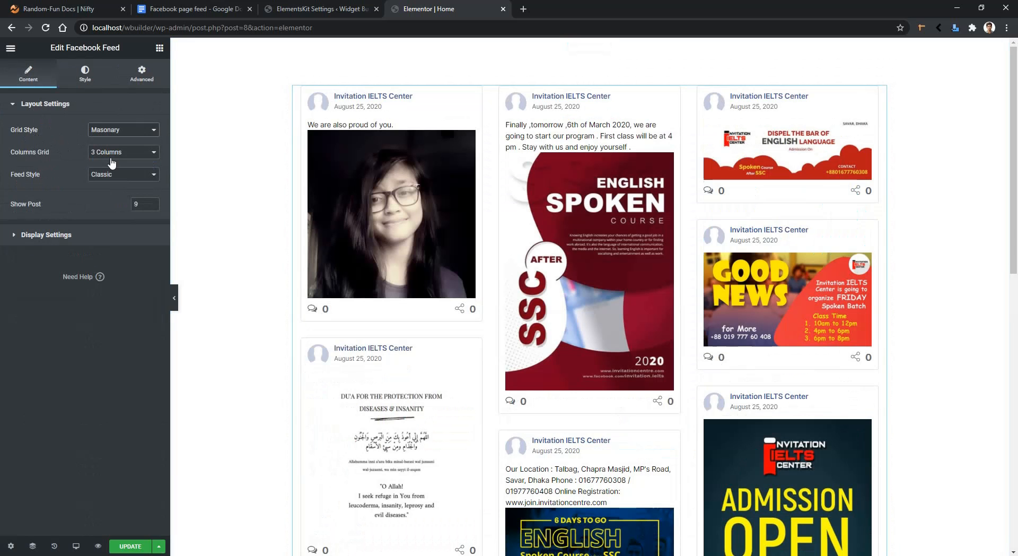
Set the Facebook feed's column grid to 4 Columns and limit the number of shown posts to 3
{"action": "left_click", "coordinate": [106, 155]}
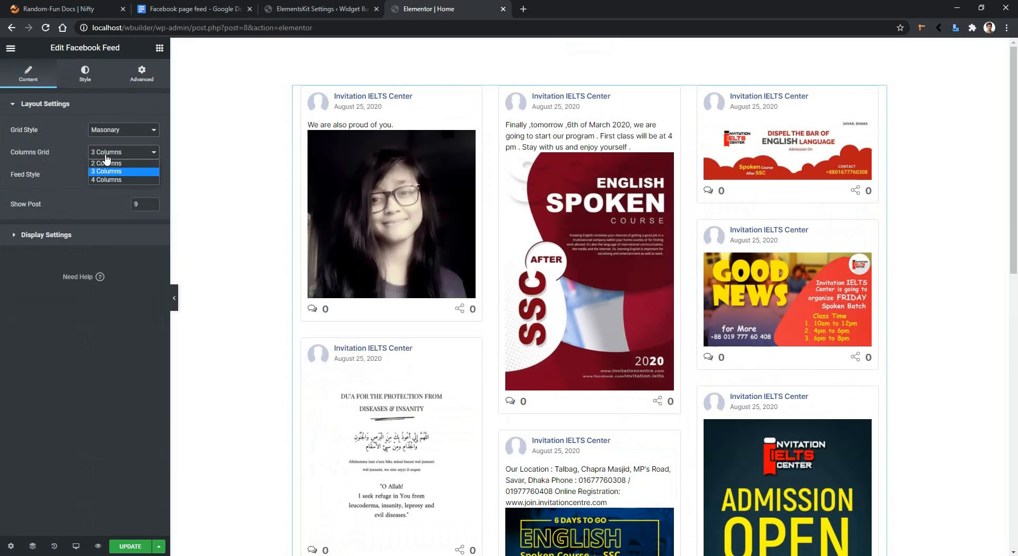
{"action": "left_click", "coordinate": [109, 180]}
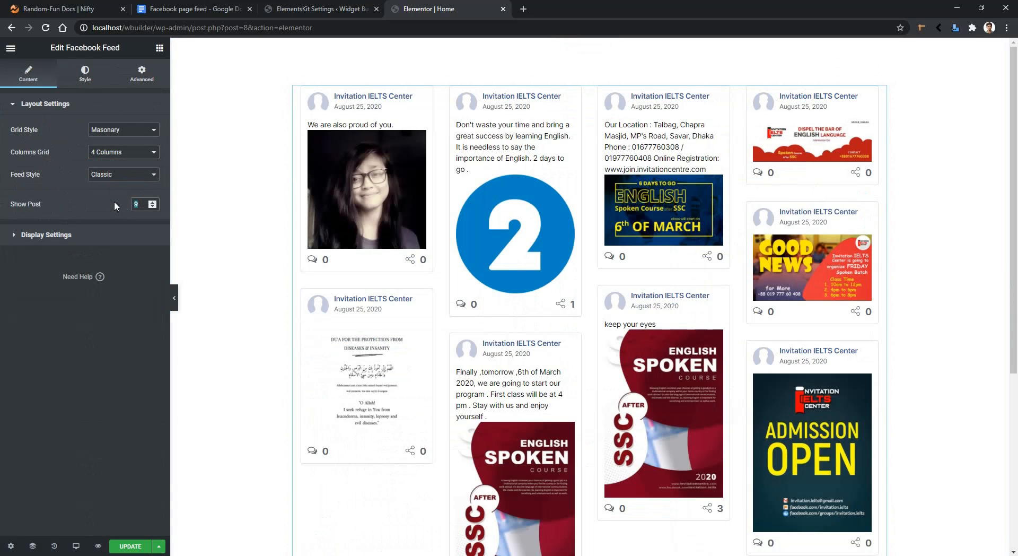
{"action": "type", "text": "3"}
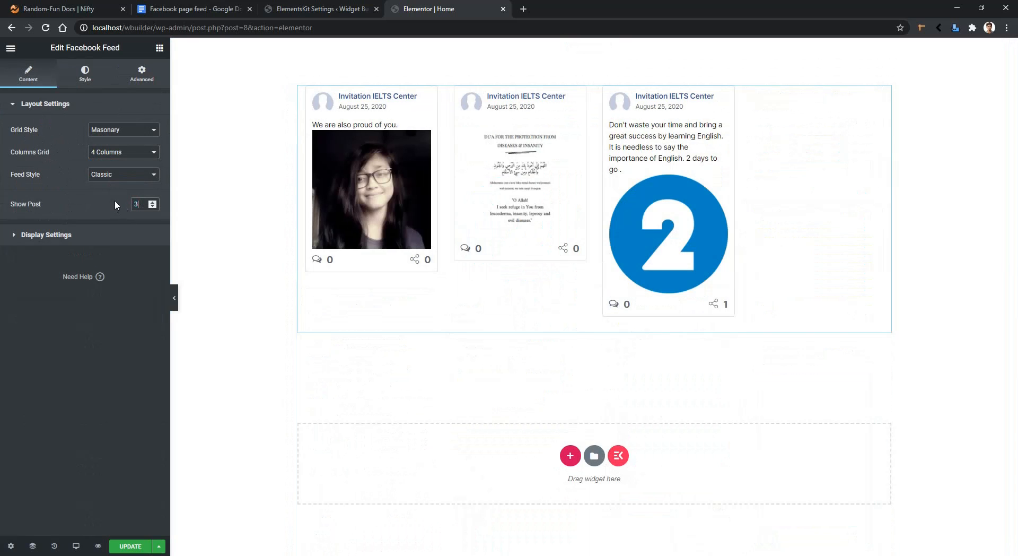
Hide the author on the feed posts in the widget's display settings
{"action": "left_click", "coordinate": [51, 235]}
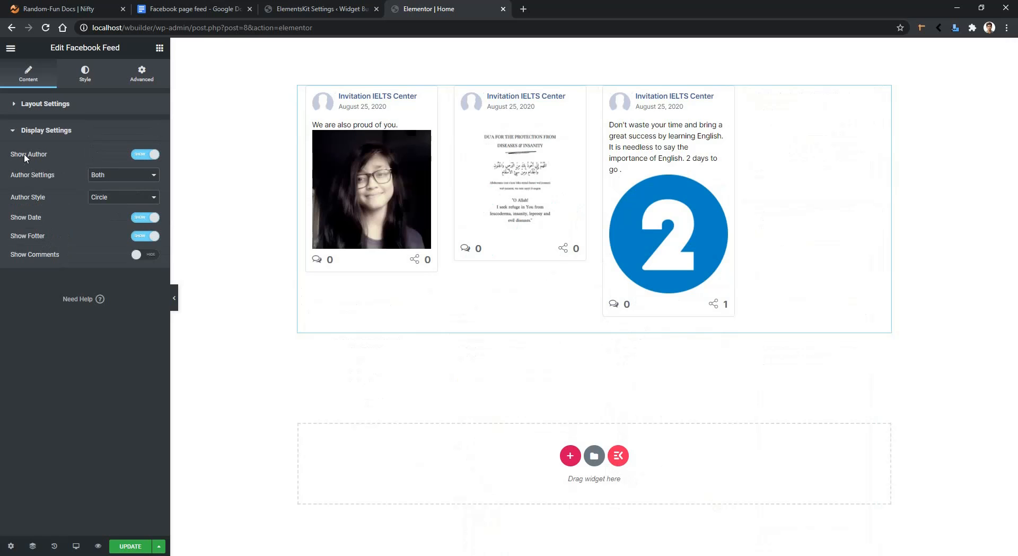
{"action": "left_click", "coordinate": [142, 161]}
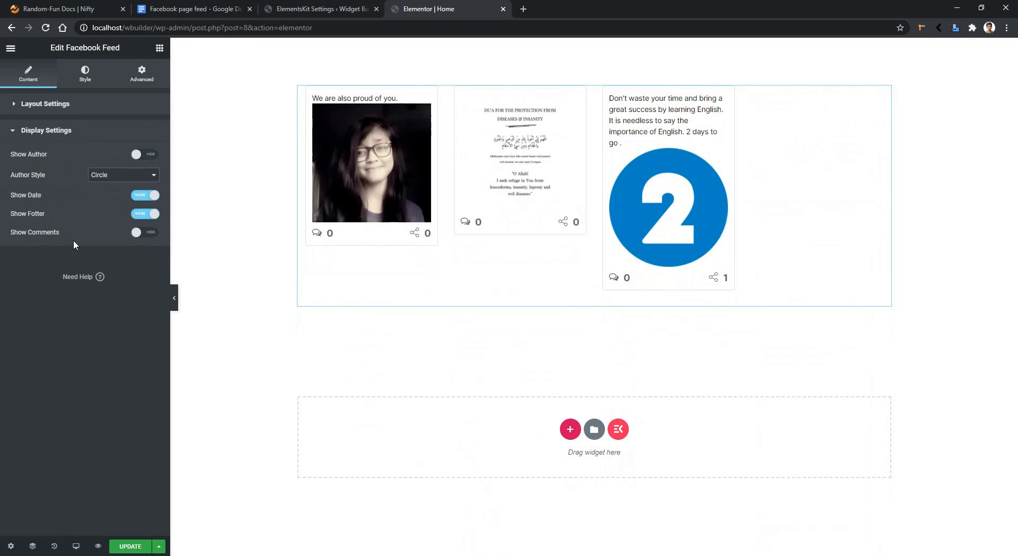
Increase the bottom margin in the feed's layout style to about 59 px
{"action": "left_click", "coordinate": [84, 75]}
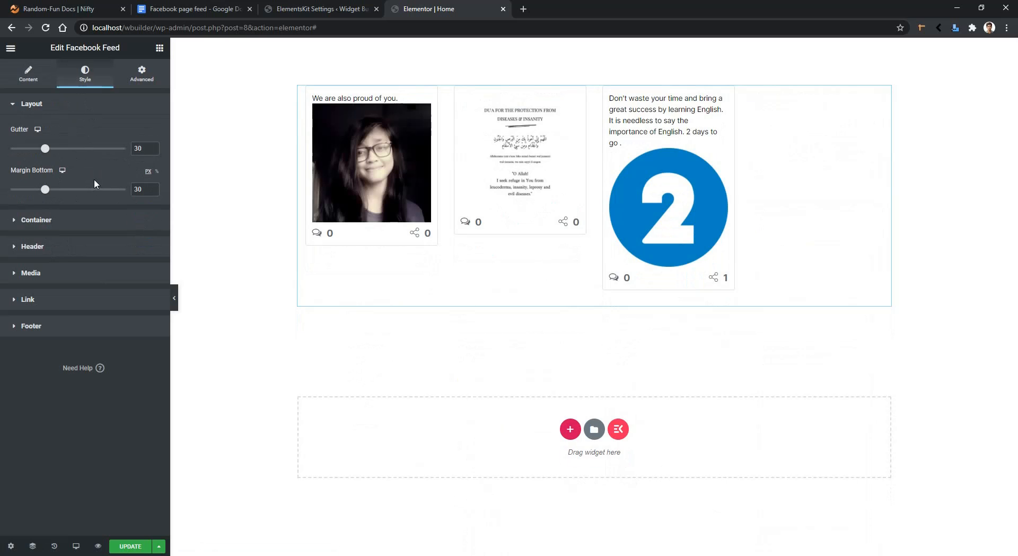
{"action": "left_click_drag", "start_coordinate": [53, 150], "coordinate": [67, 150]}
{"action": "left_click_drag", "start_coordinate": [46, 189], "coordinate": [59, 189]}
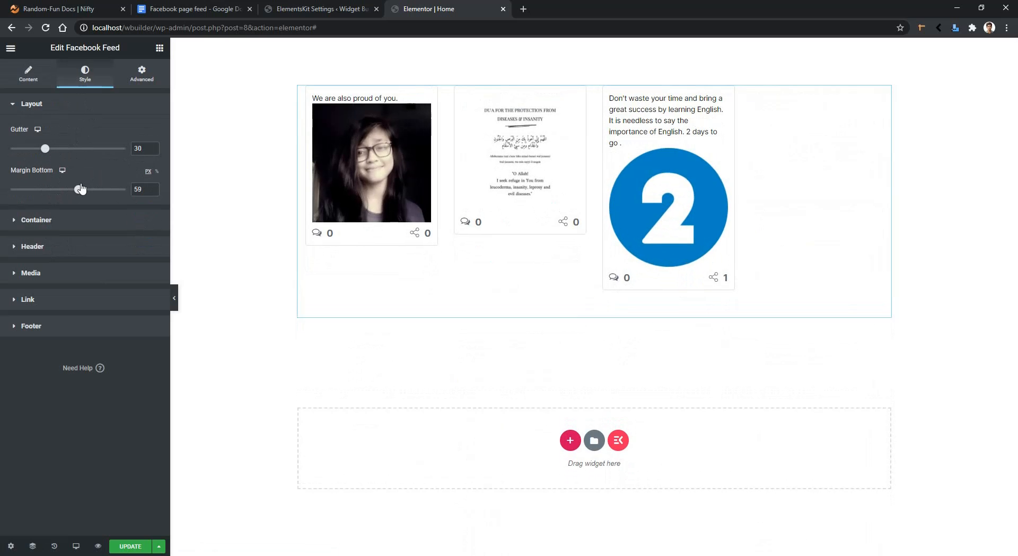